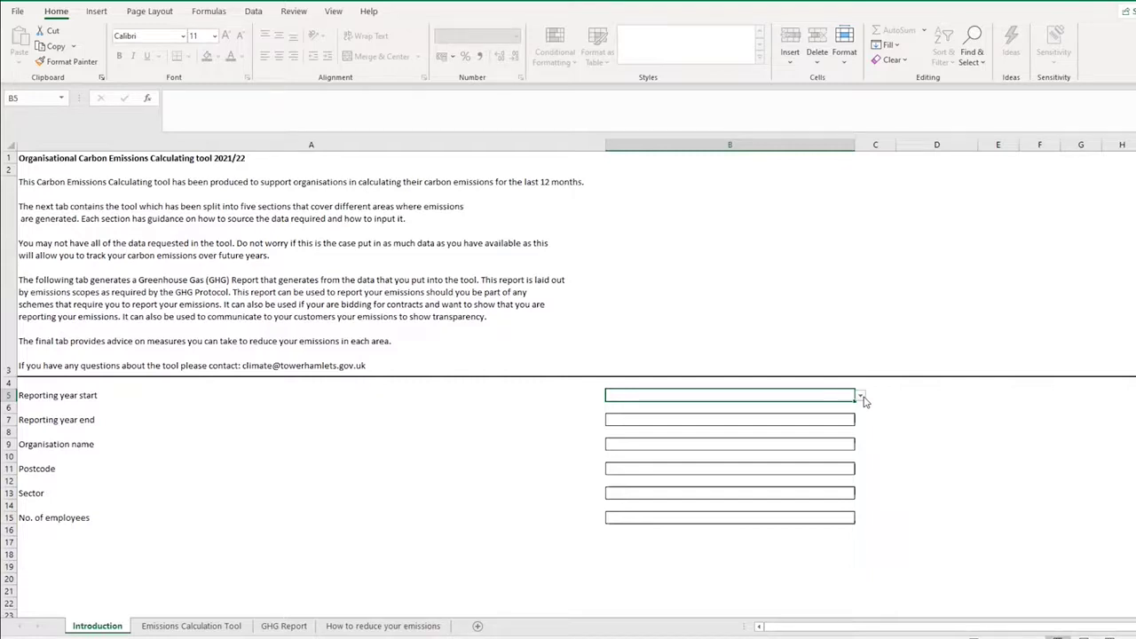
Step: Set the reporting year start to January 2021 and the reporting year end to December 2021 on the Introduction sheet
click(860, 396)
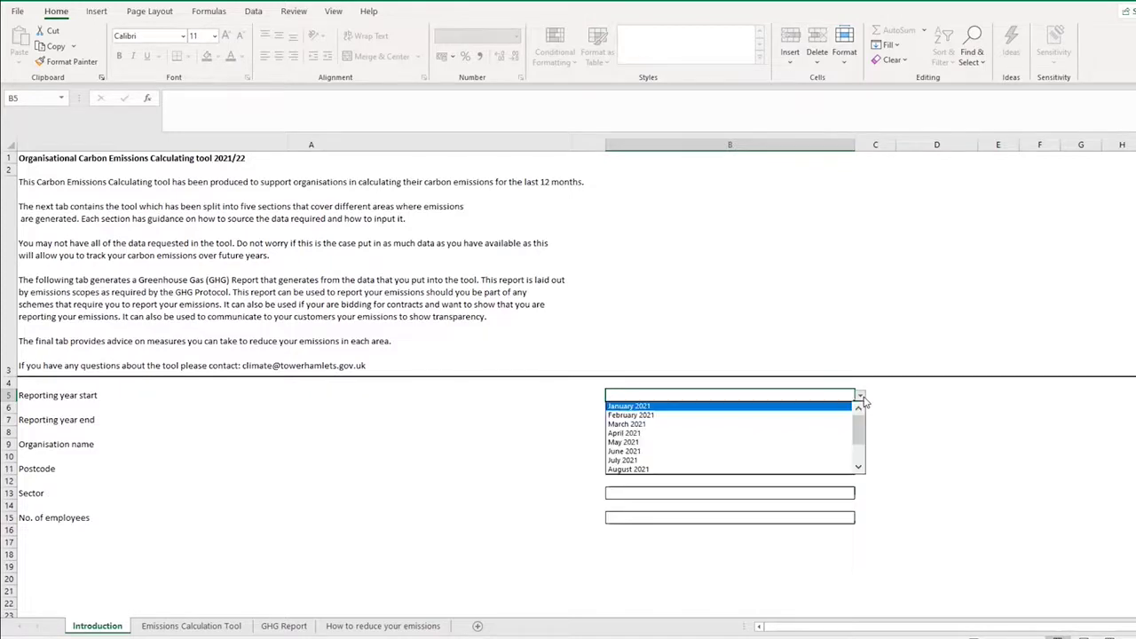
click(650, 406)
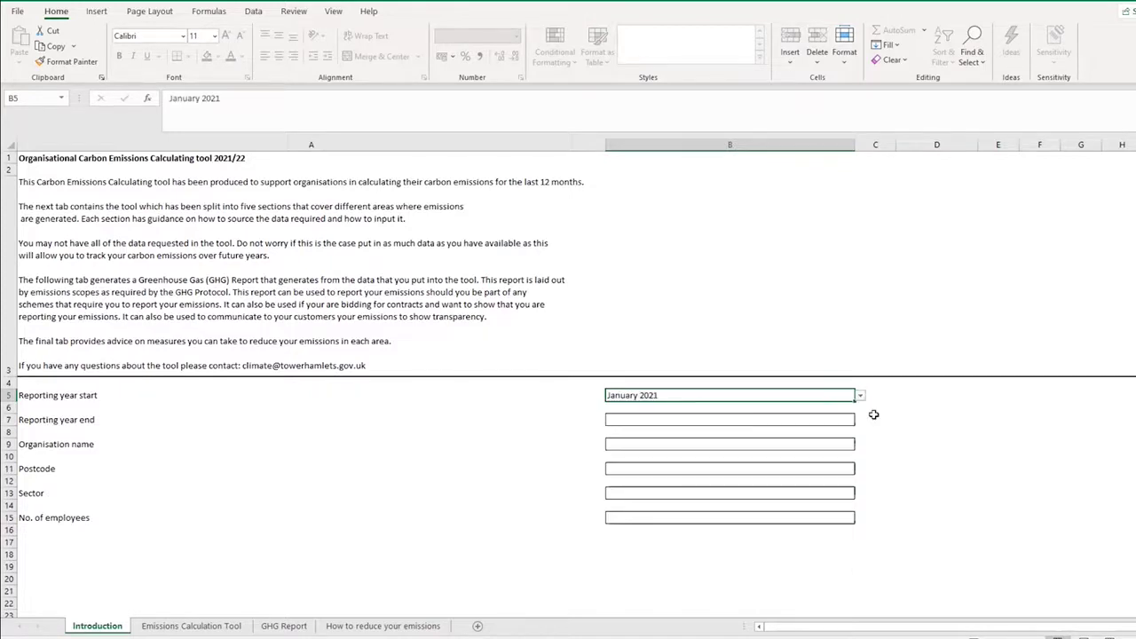
key(Down)
click(859, 420)
scroll(858, 462, down, 1)
drag(858, 462, 858, 485)
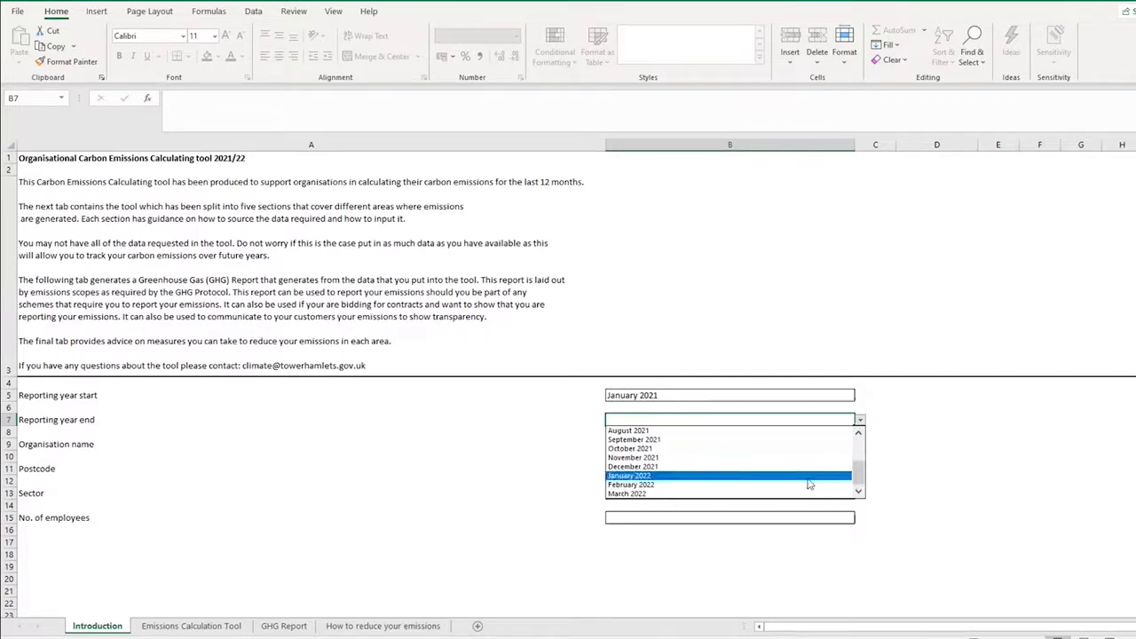
click(701, 466)
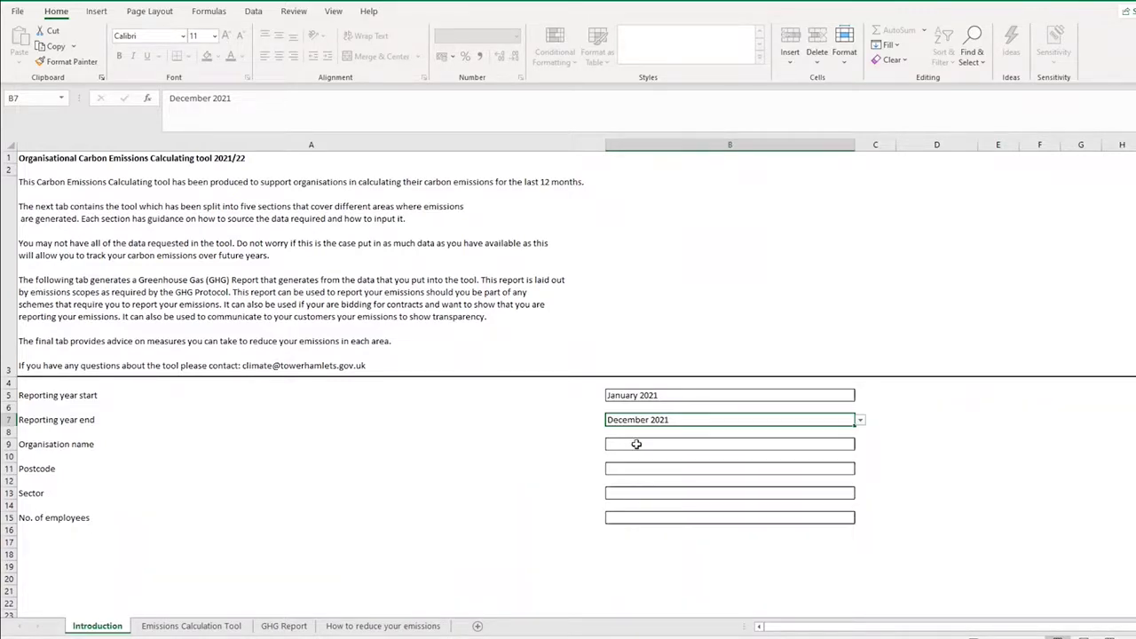
click(626, 517)
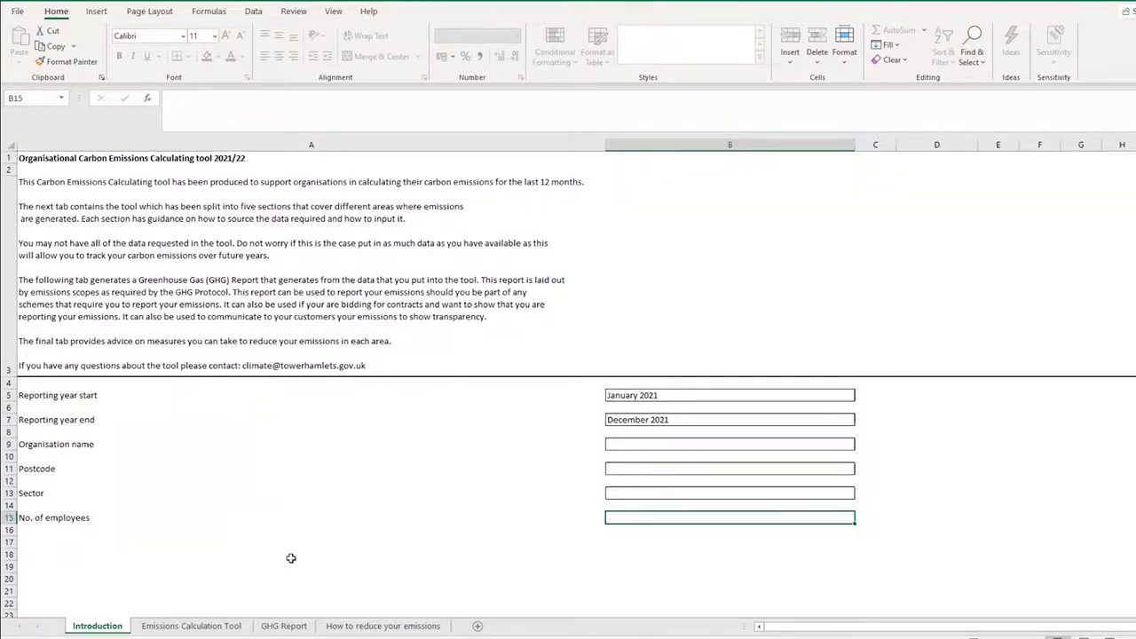
Step: On the Emissions Calculation Tool sheet, enter annual consumption of 50000 kWh for gas and 80000 kWh for electricity
click(217, 628)
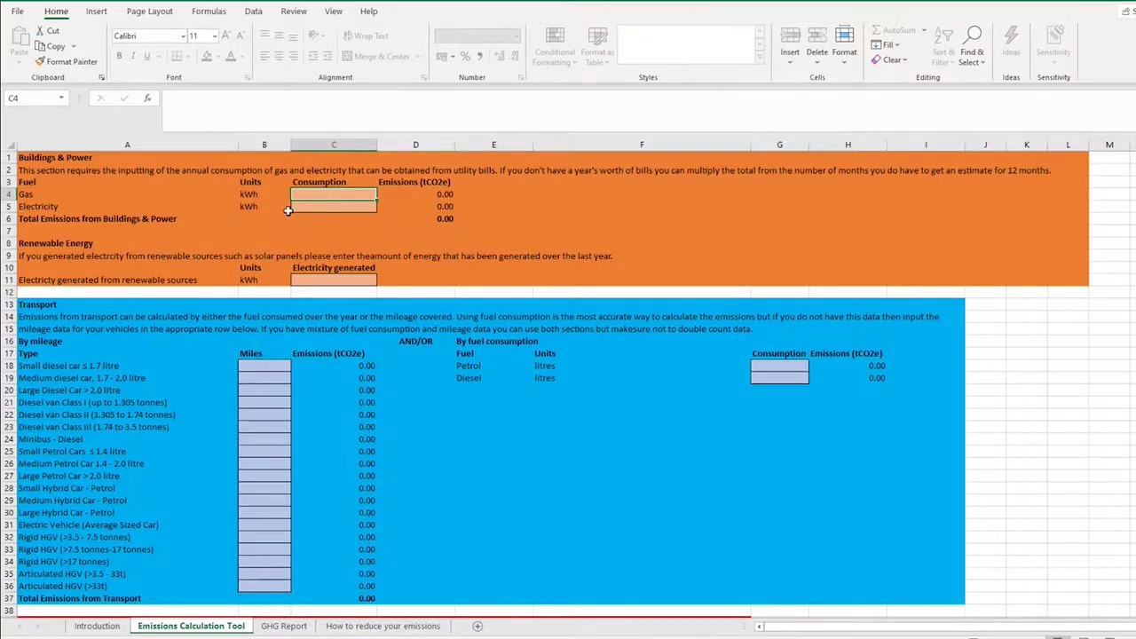
text(50000)
key(Return)
text(80000)
key(Return)
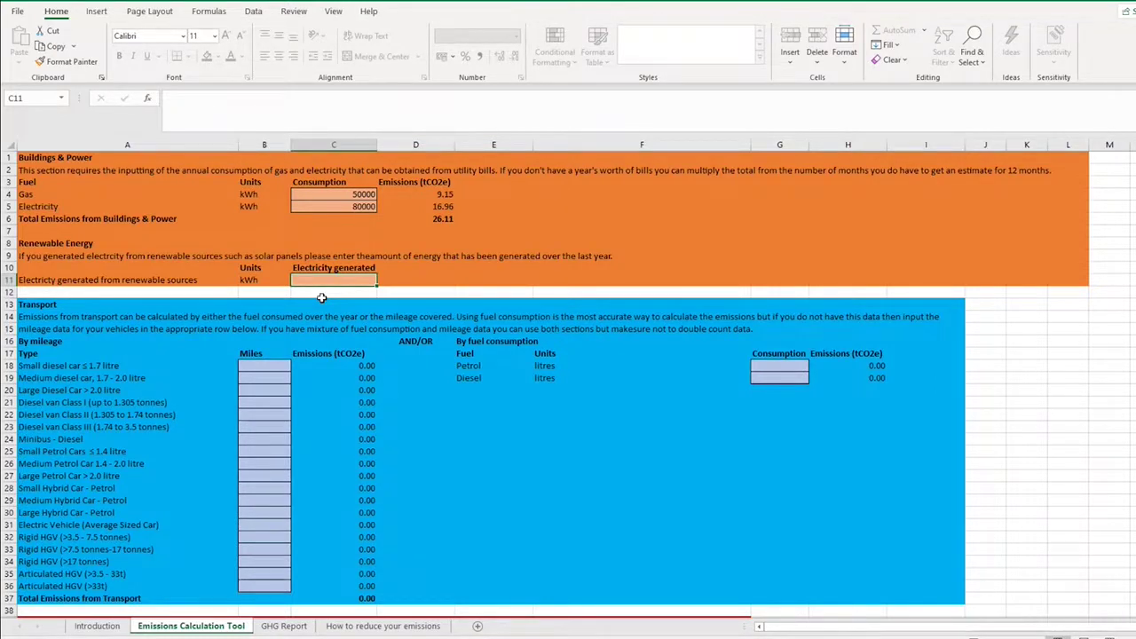
Step: Enter transport mileage of 20000 for Diesel van Class II and 1000 for Medium Petrol Car 1.4 - 2.0 litre
scroll(321, 297, down, 1)
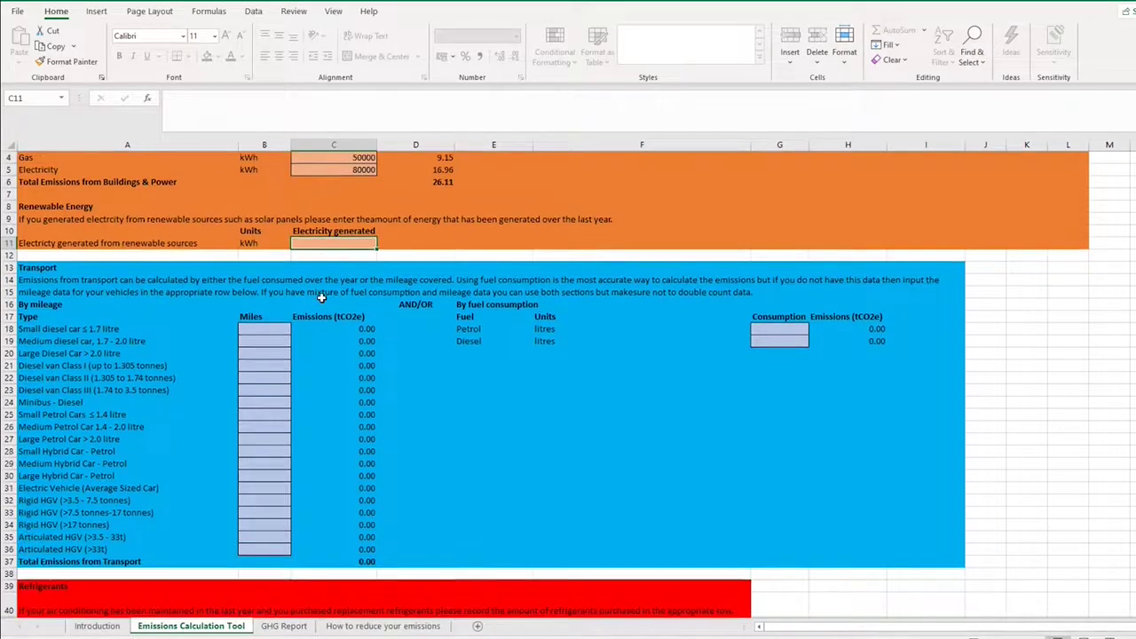
scroll(322, 298, down, 3)
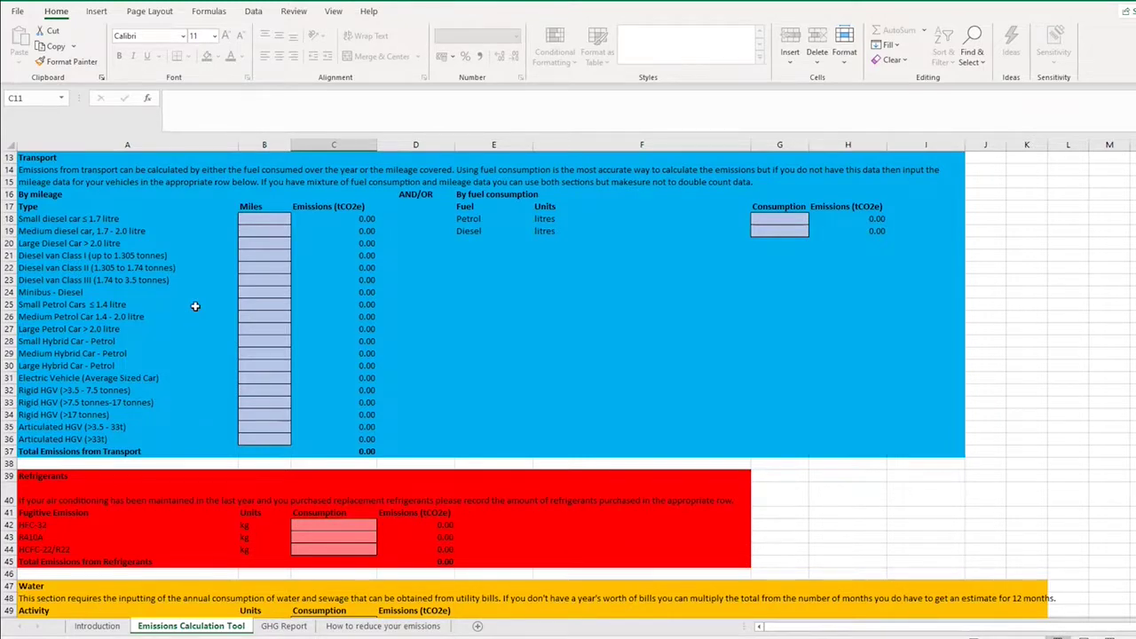
click(246, 267)
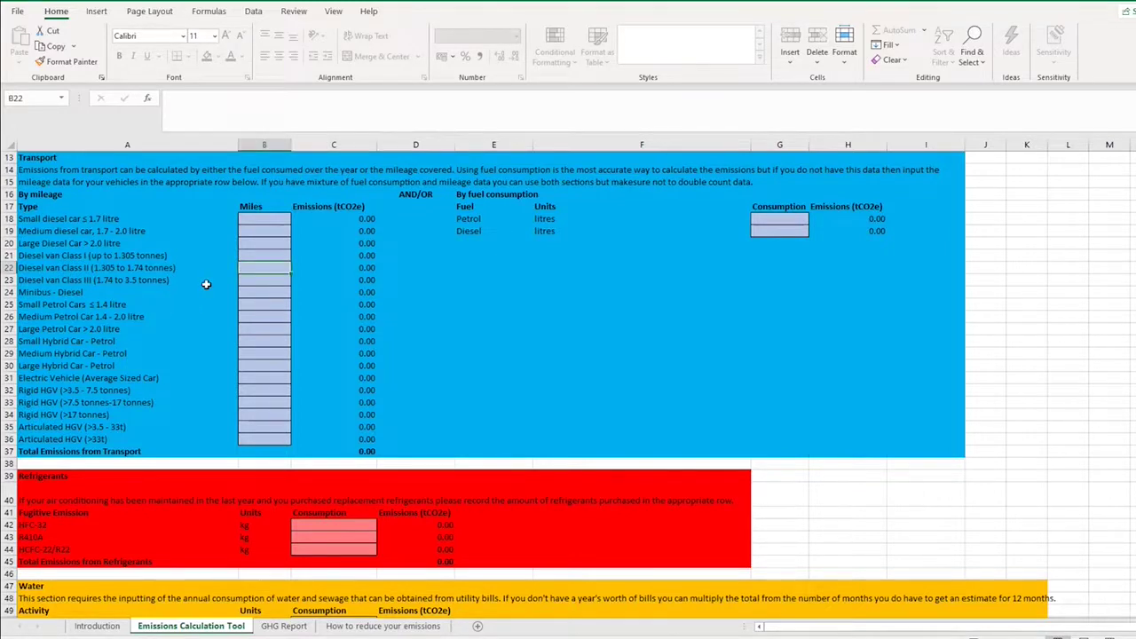
text(20000)
key(Return)
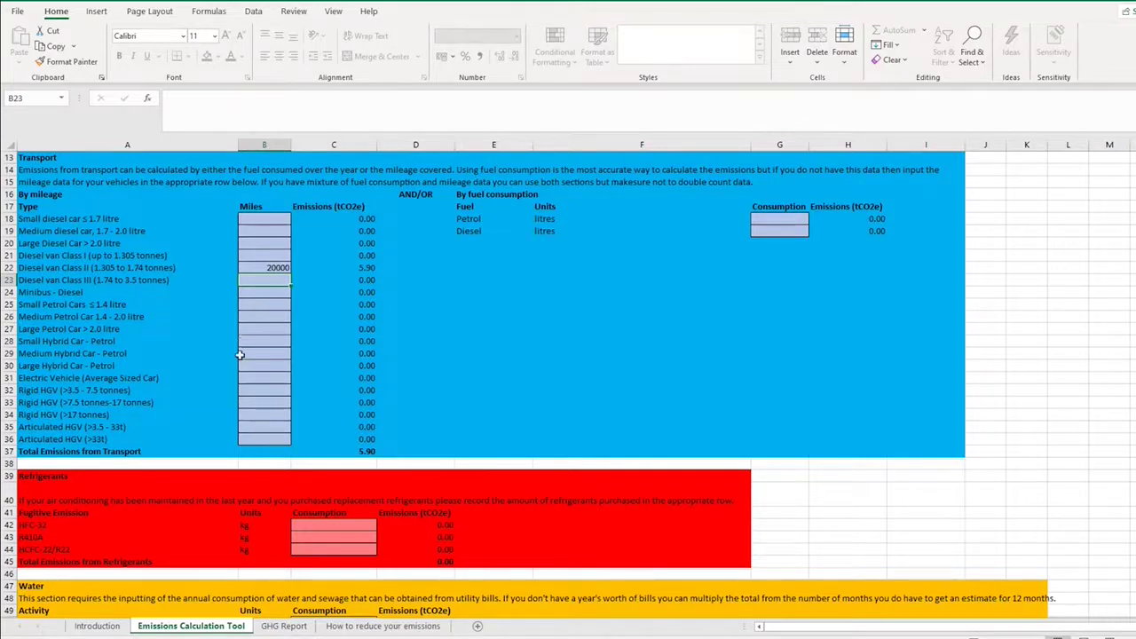
click(254, 317)
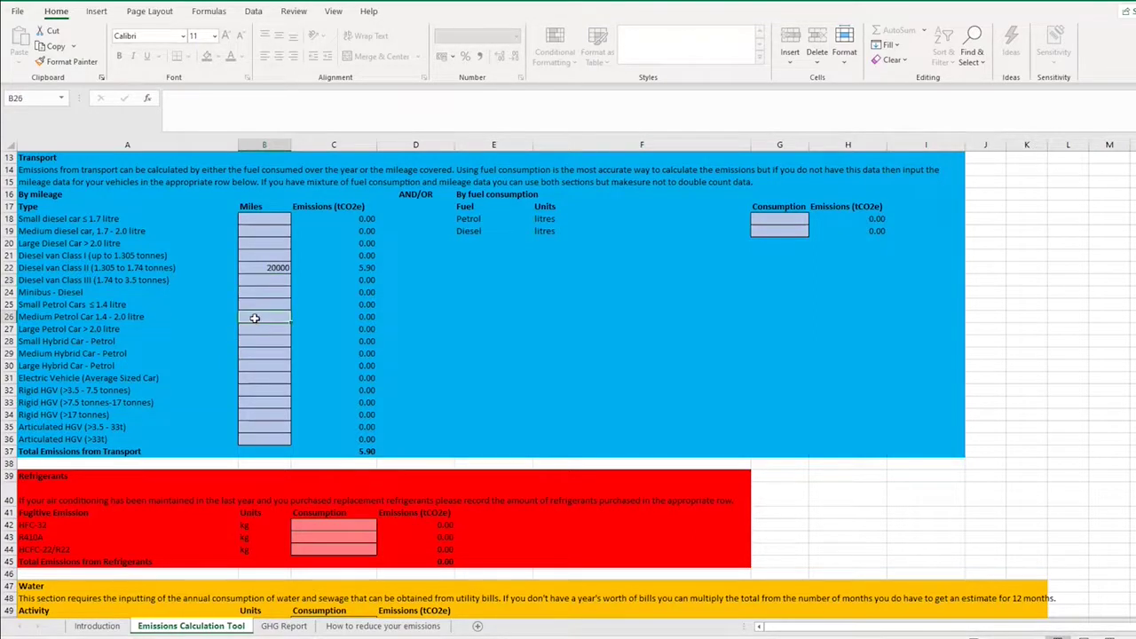
text(1000)
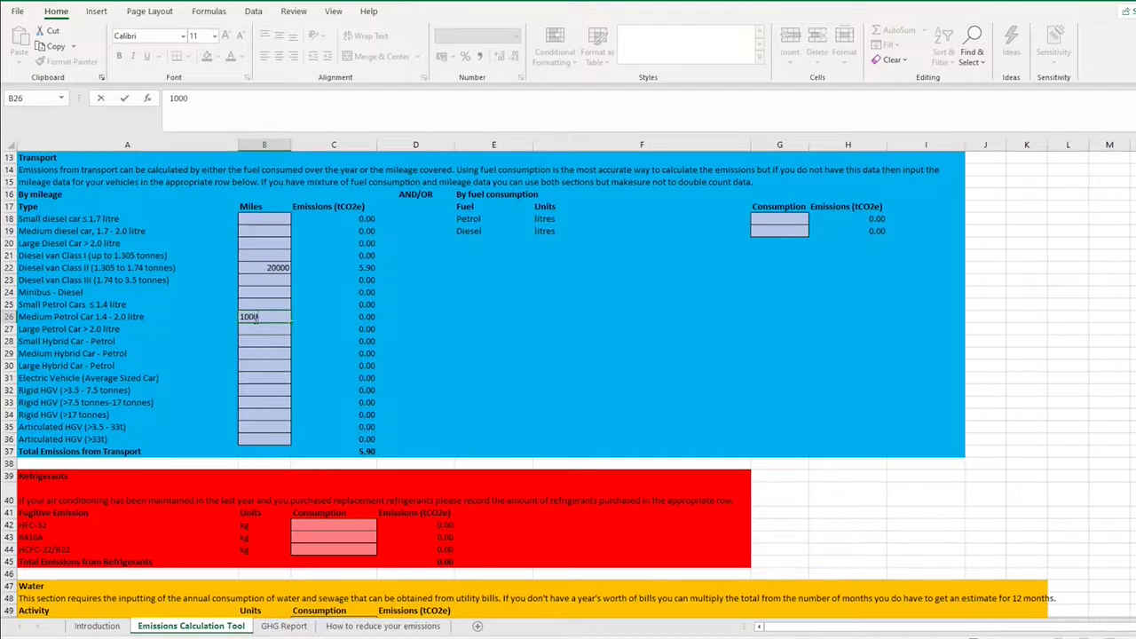
key(Return)
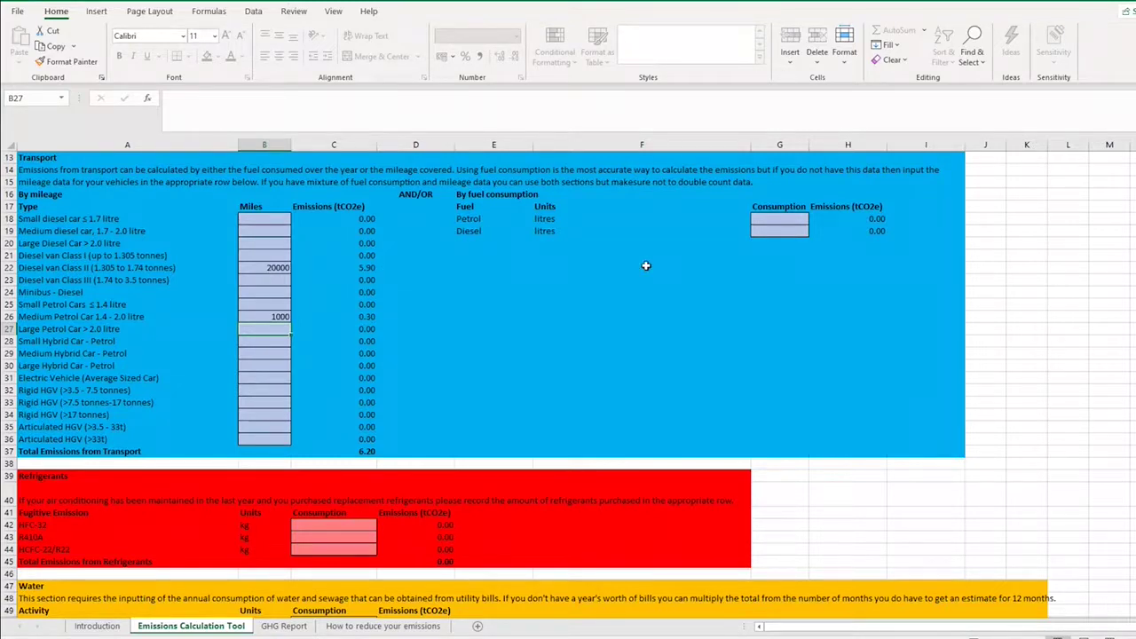
Step: Enter 6500 litres as the diesel consumption in the transport section's by-fuel-consumption table
click(771, 232)
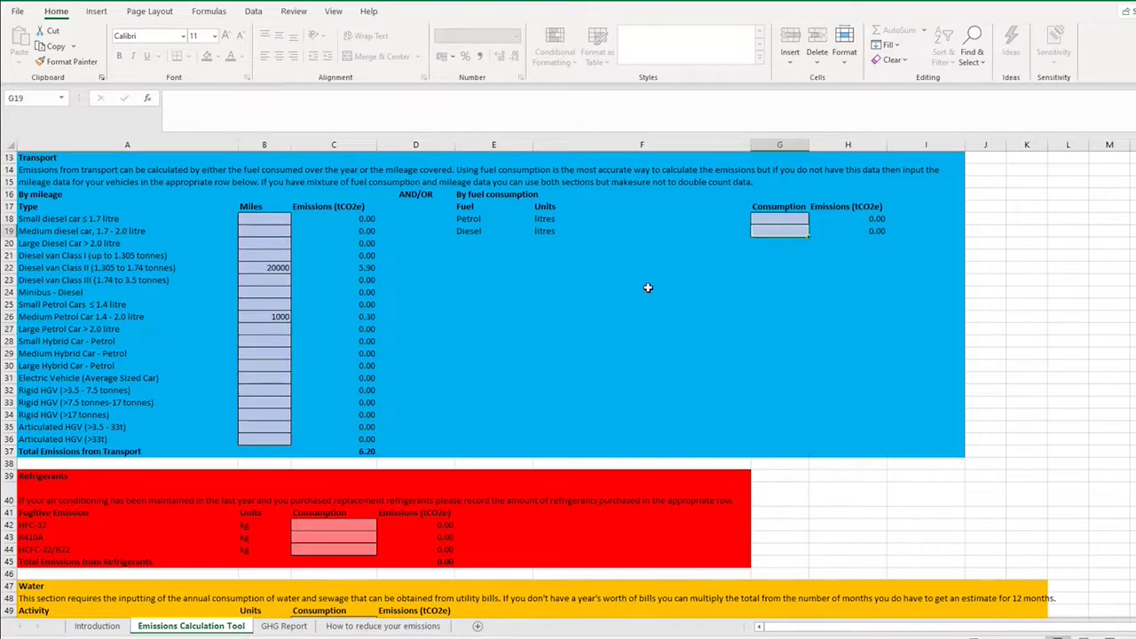
text(6500)
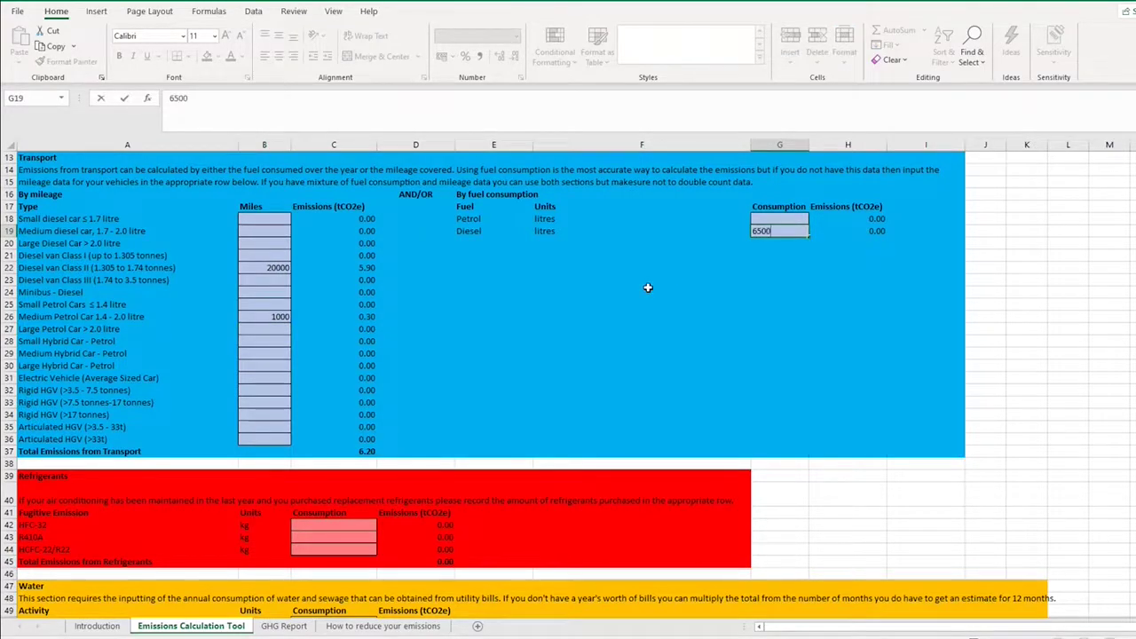
key(Return)
Step: Enter 2 kg as the R410A consumption in the Refrigerants section
scroll(648, 288, up, 5)
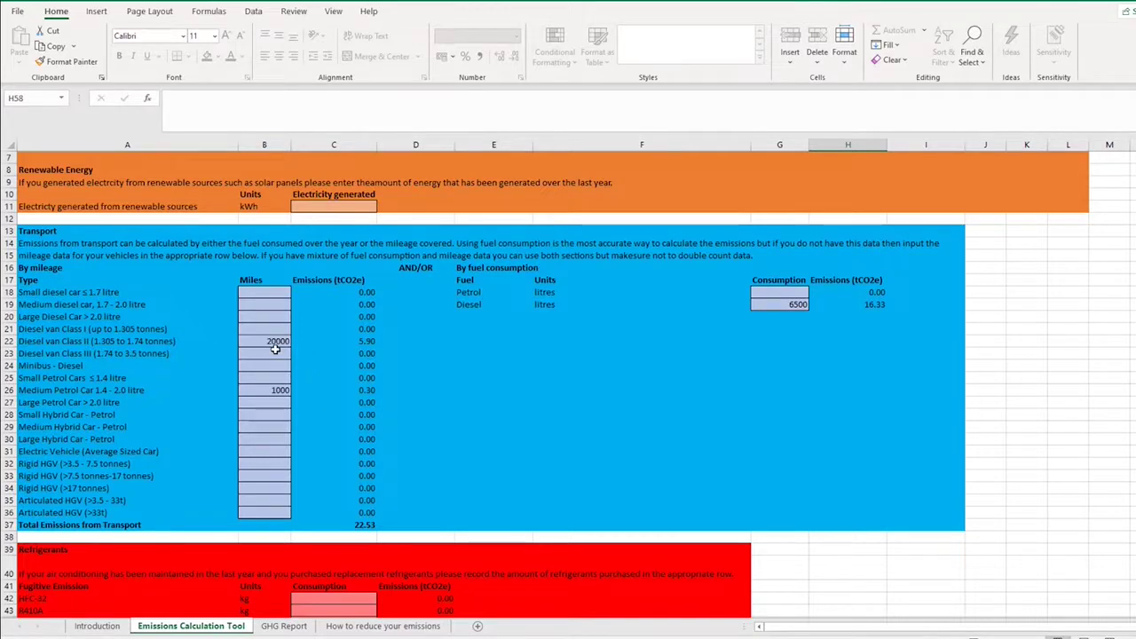
scroll(312, 351, down, 3)
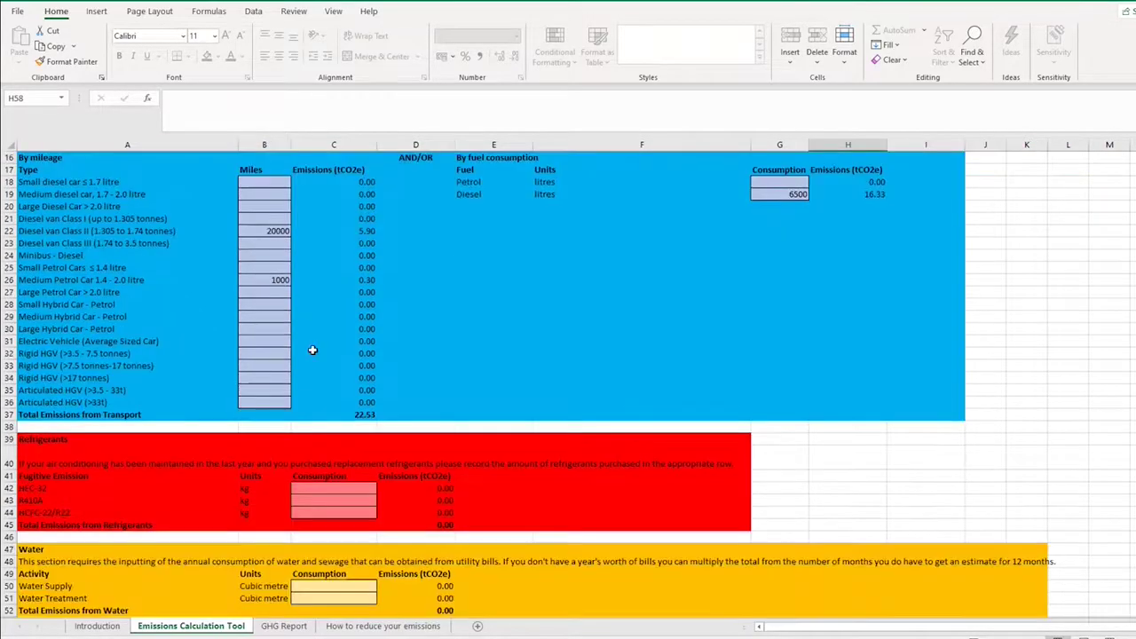
scroll(312, 350, down, 7)
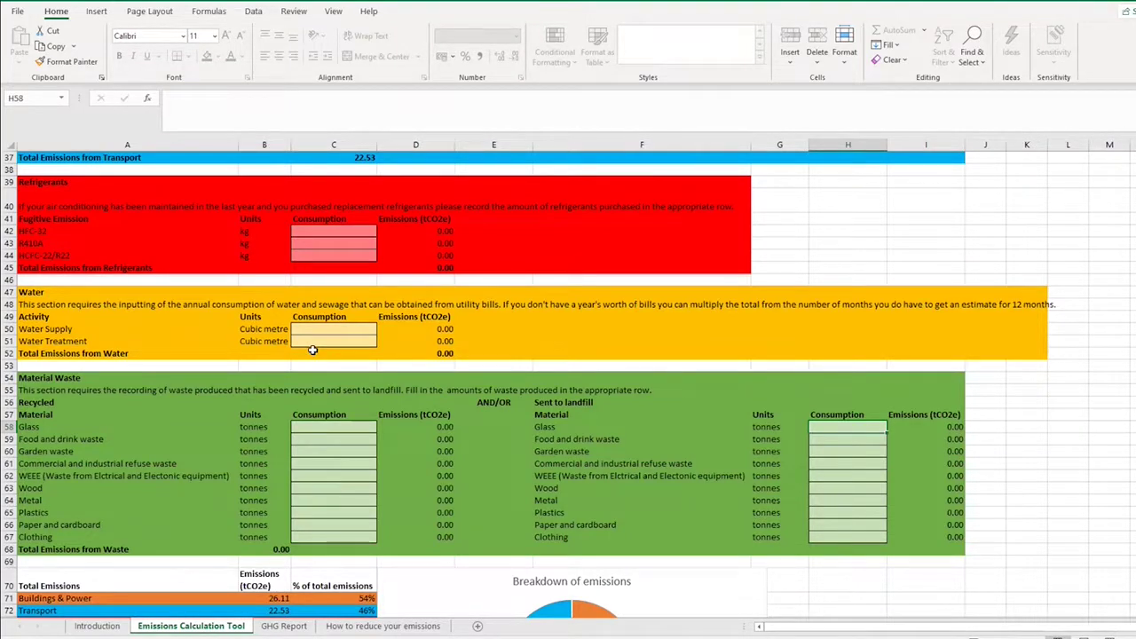
click(321, 241)
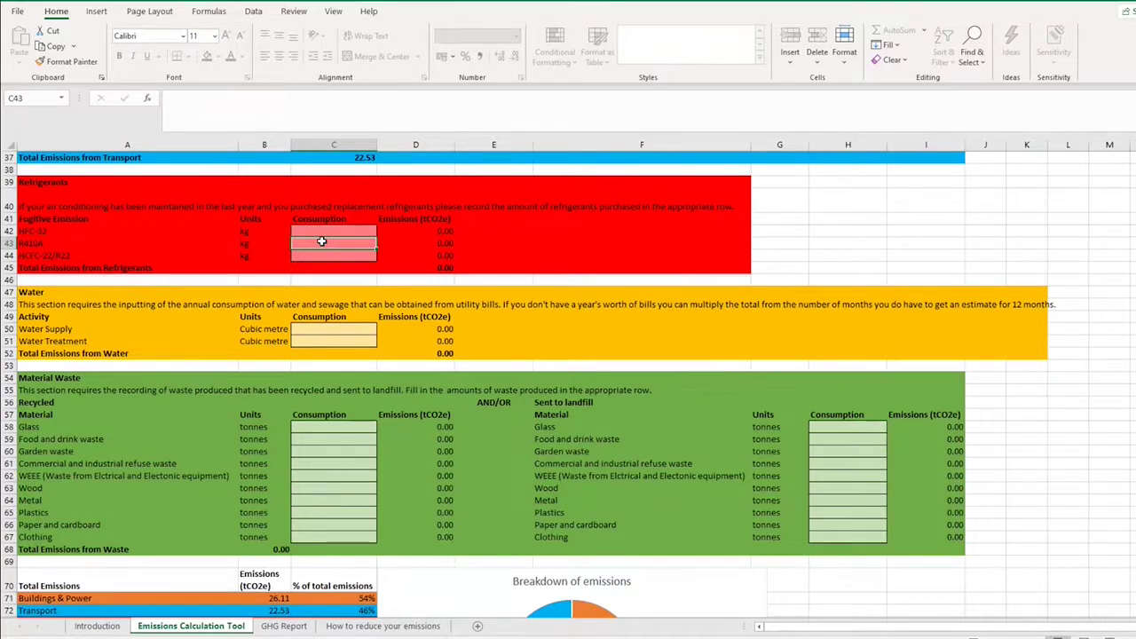
text(2)
key(Return)
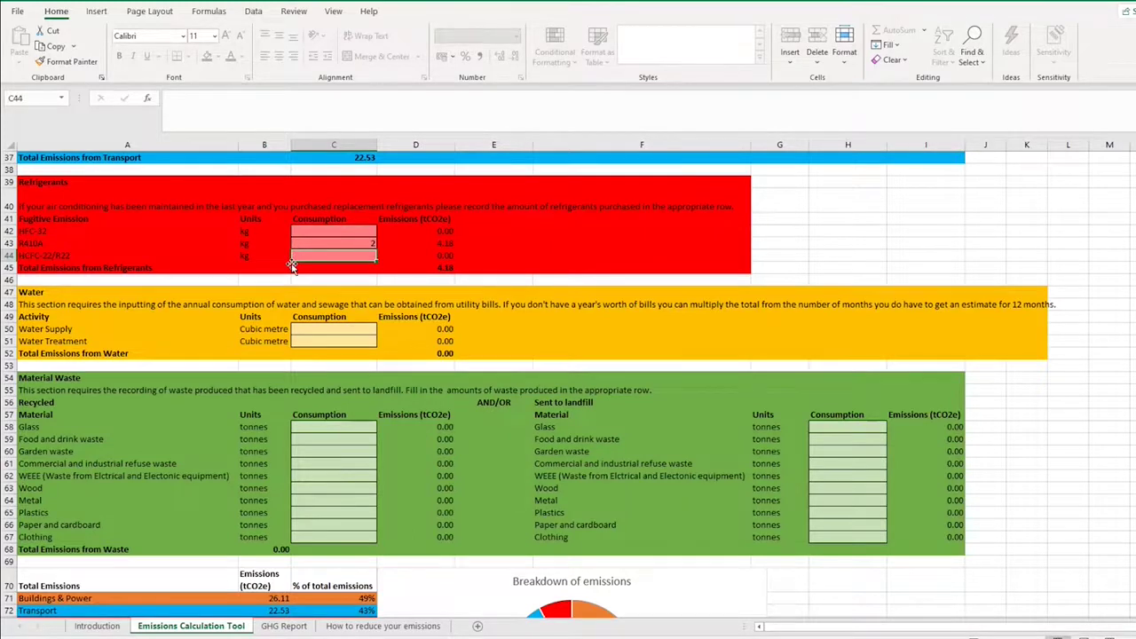
Step: In the Water section, enter 2700 cubic metres for Water Supply and 2430 cubic metres for Water Treatment
scroll(291, 266, down, 1)
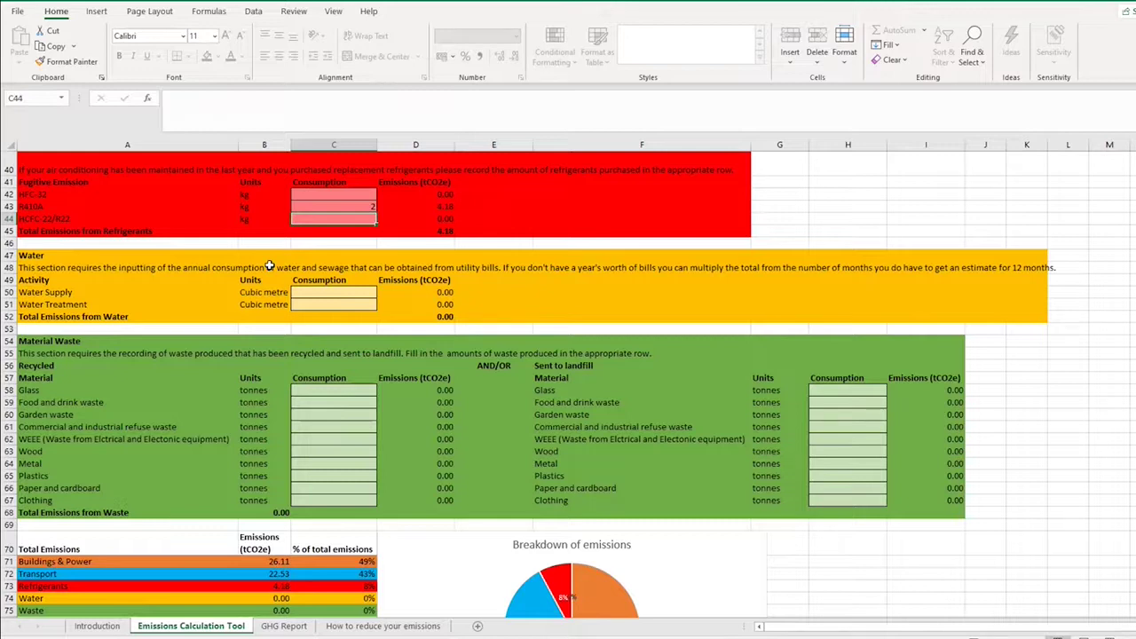
click(324, 292)
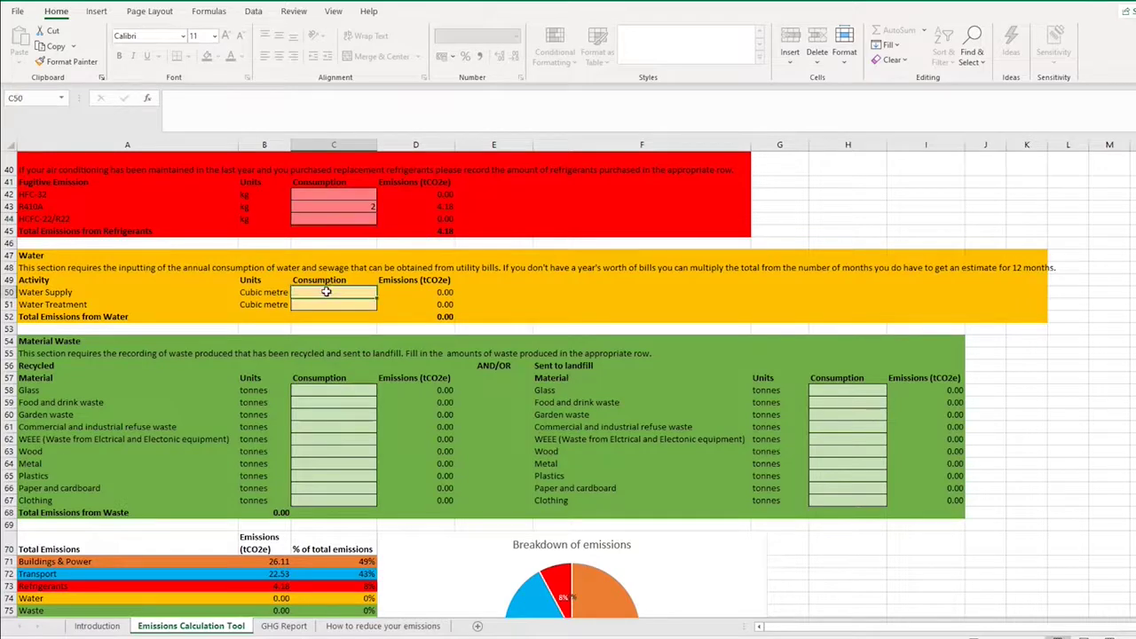
scroll(328, 290, down, 1)
scroll(328, 291, down, 1)
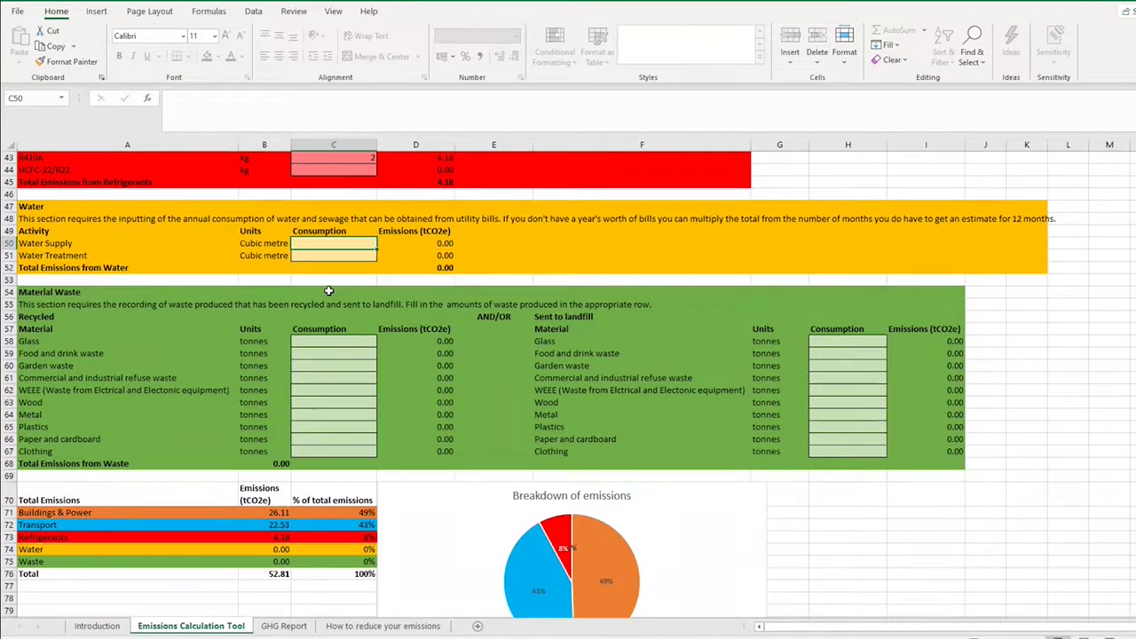
text(2700)
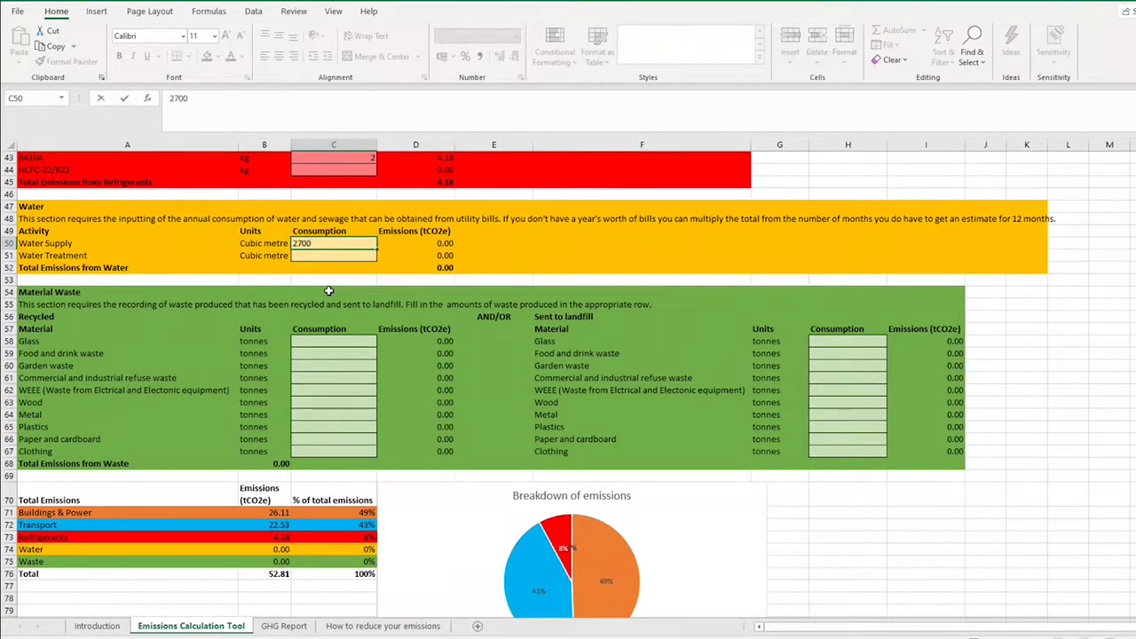
key(Return)
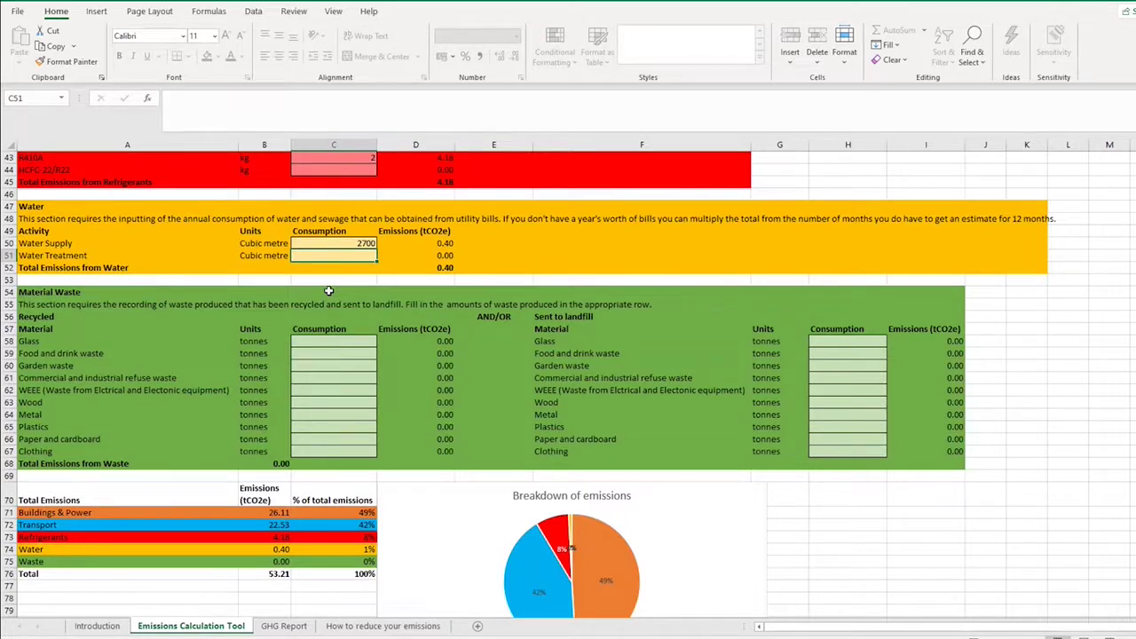
text(2430)
key(Return)
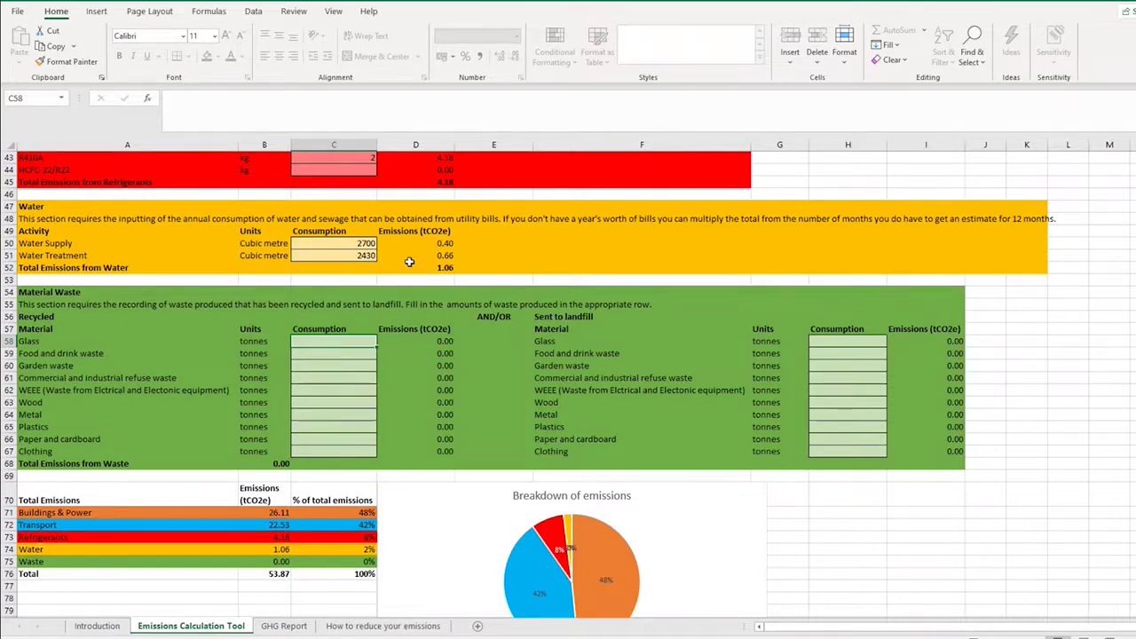
Step: In Material Waste, enter 6.76 tonnes of commercial and industrial refuse sent to landfill and 3.64 tonnes of recycled paper and cardboard
scroll(409, 261, down, 3)
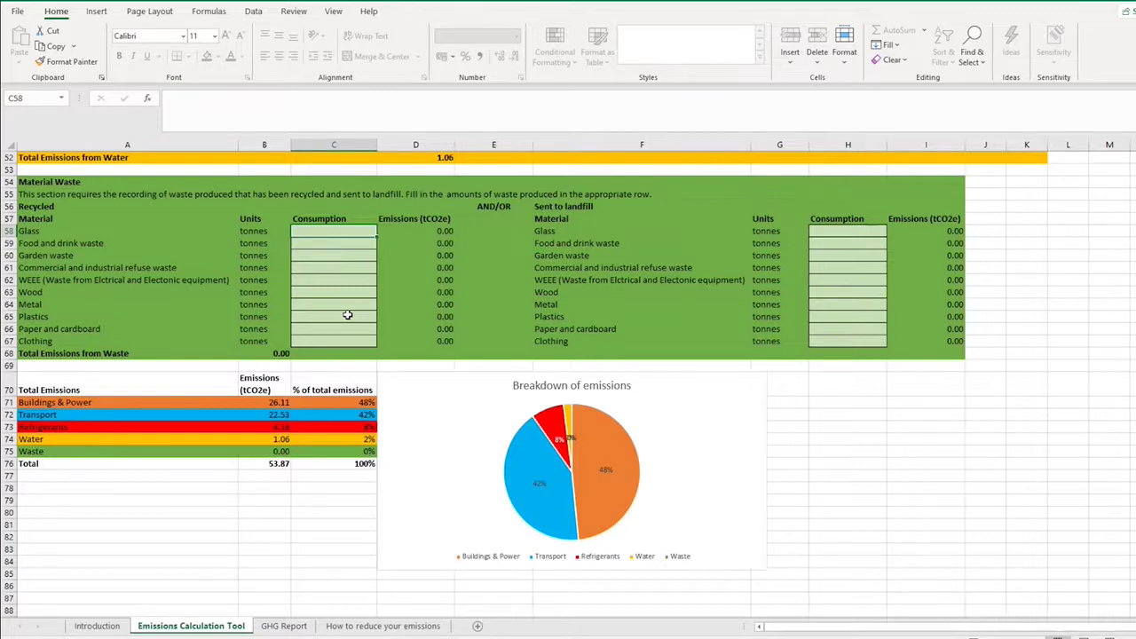
click(817, 268)
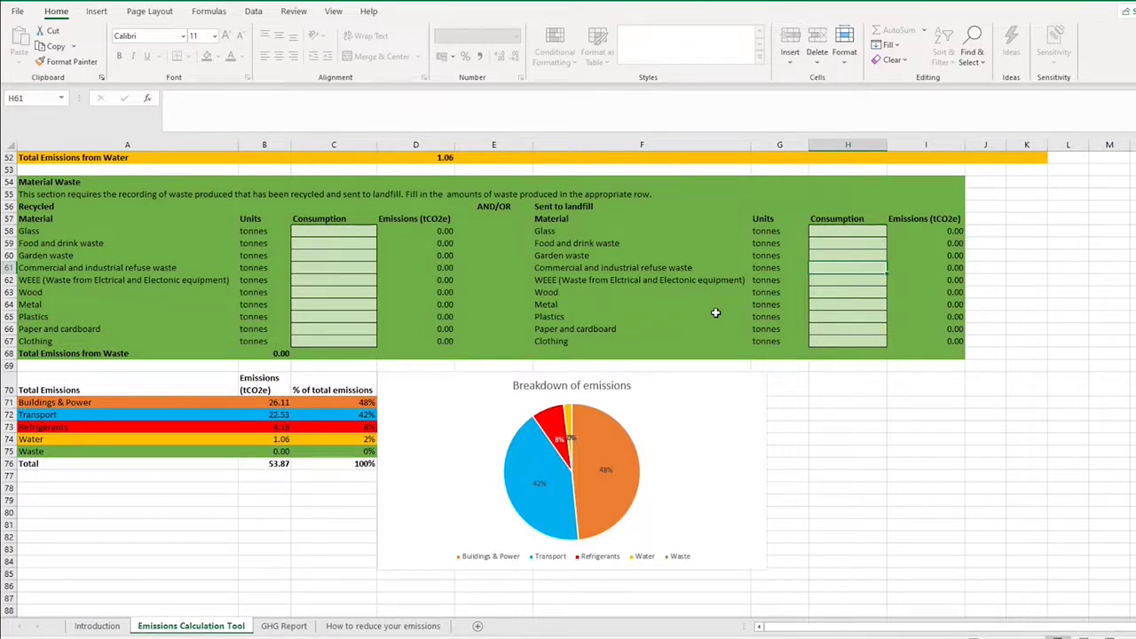
text(6.76)
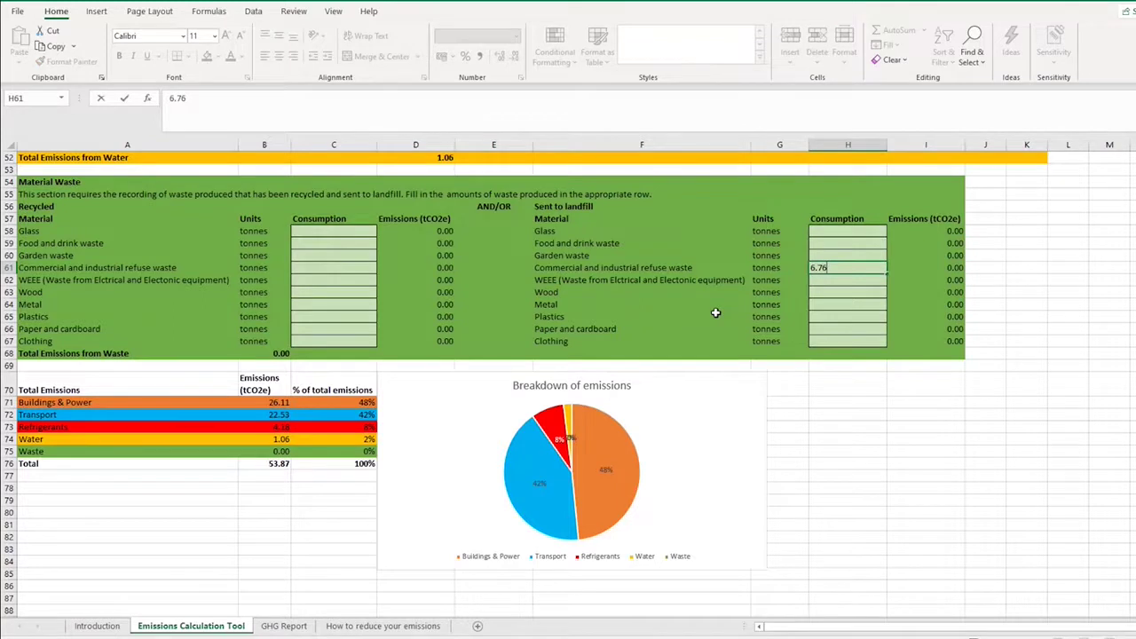
key(Return)
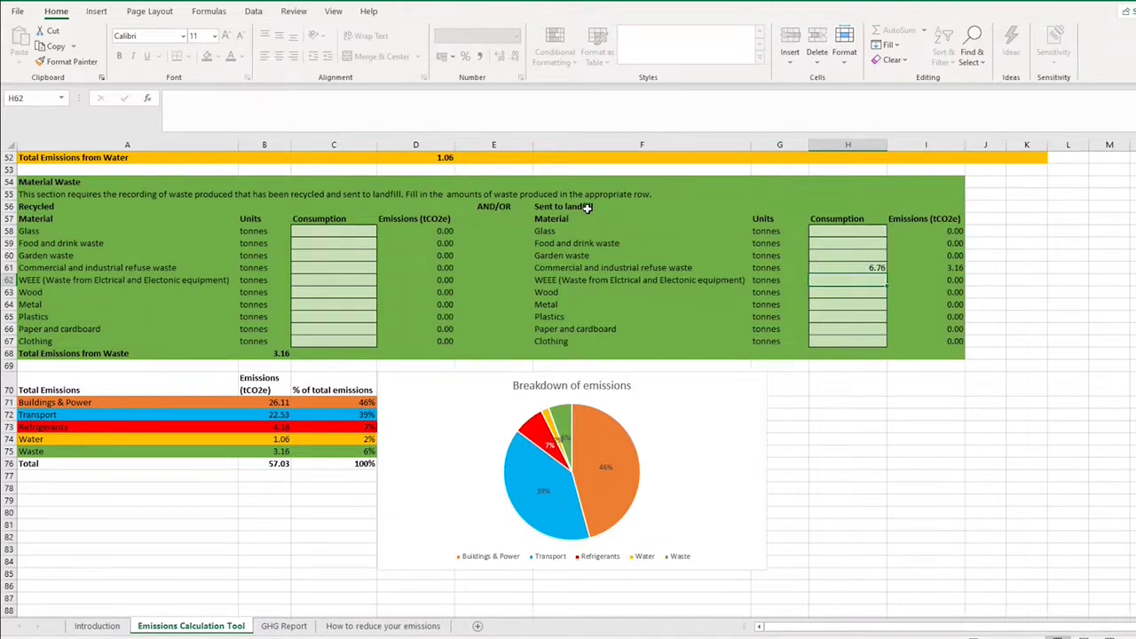
click(354, 330)
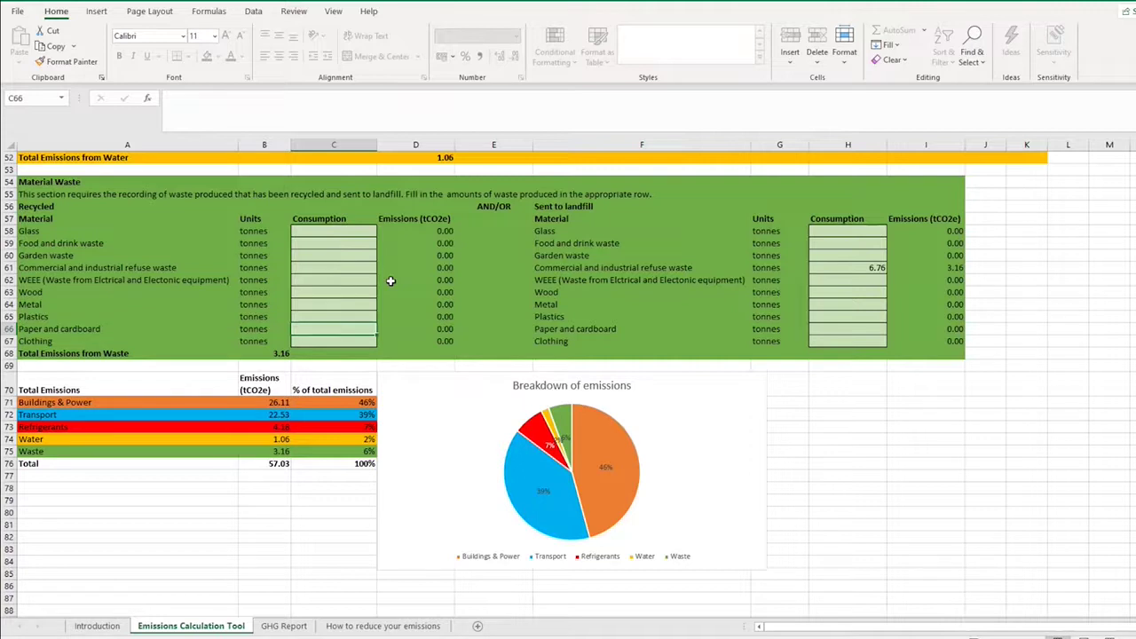
text(3.64)
key(Return)
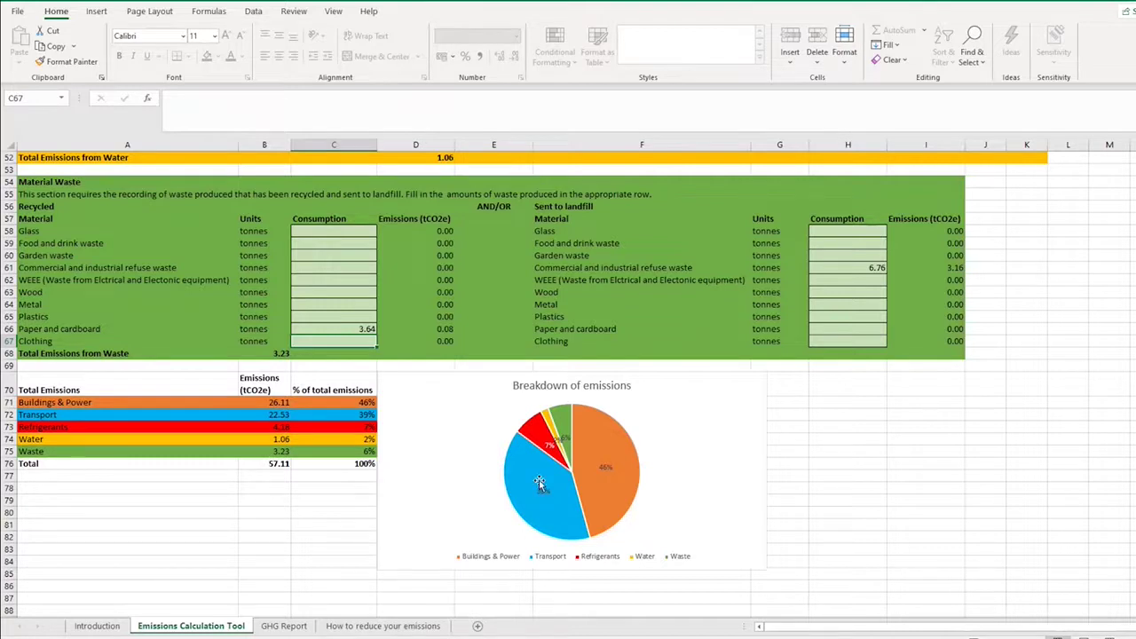
Step: Review the emissions breakdown chart, and view the GHG Report and How to reduce your emissions sheets
mouse_move(527, 480)
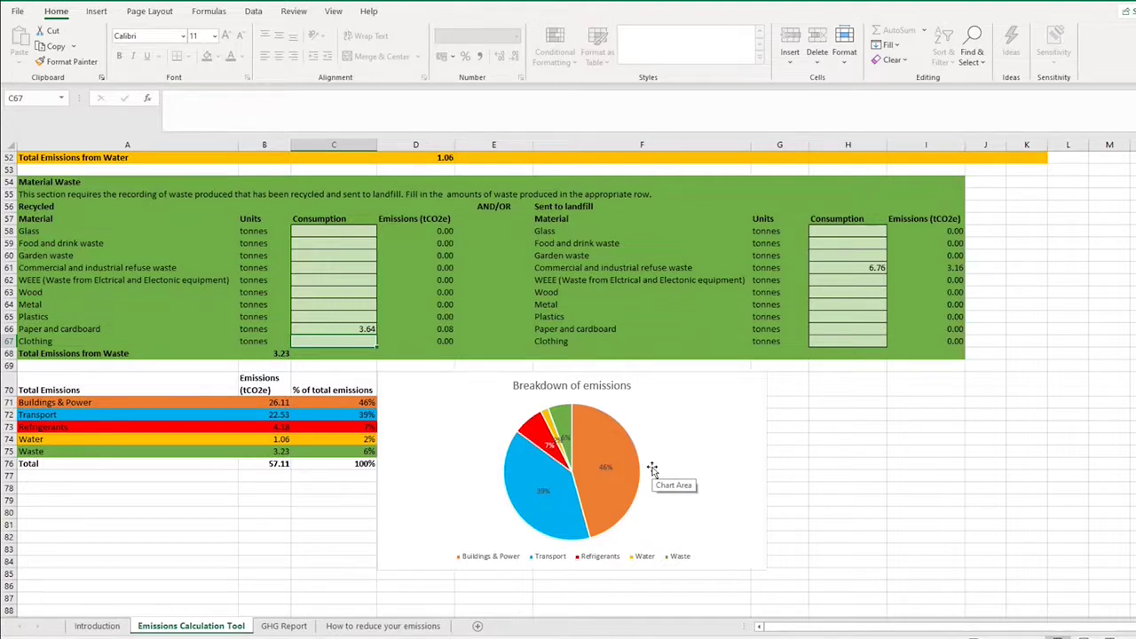
mouse_move(621, 465)
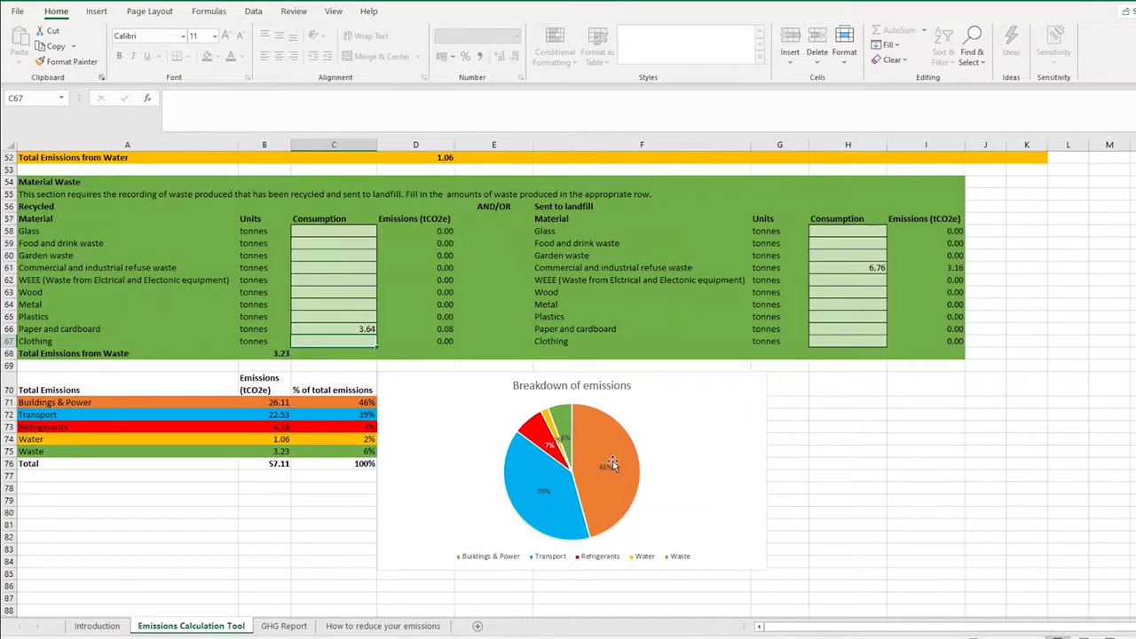
mouse_move(529, 507)
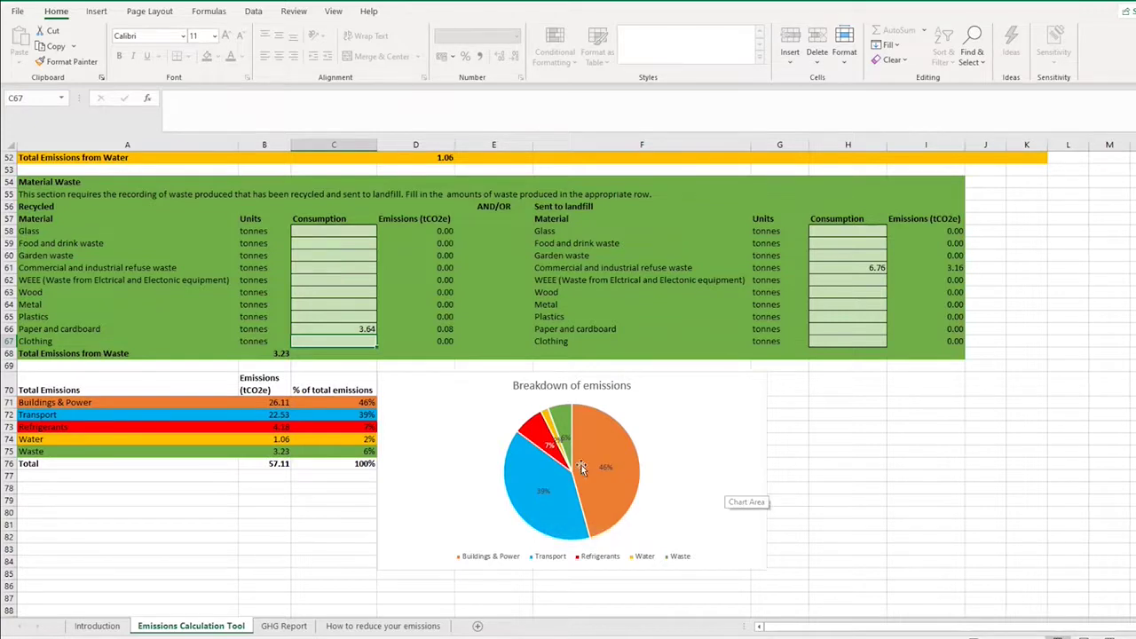
mouse_move(636, 494)
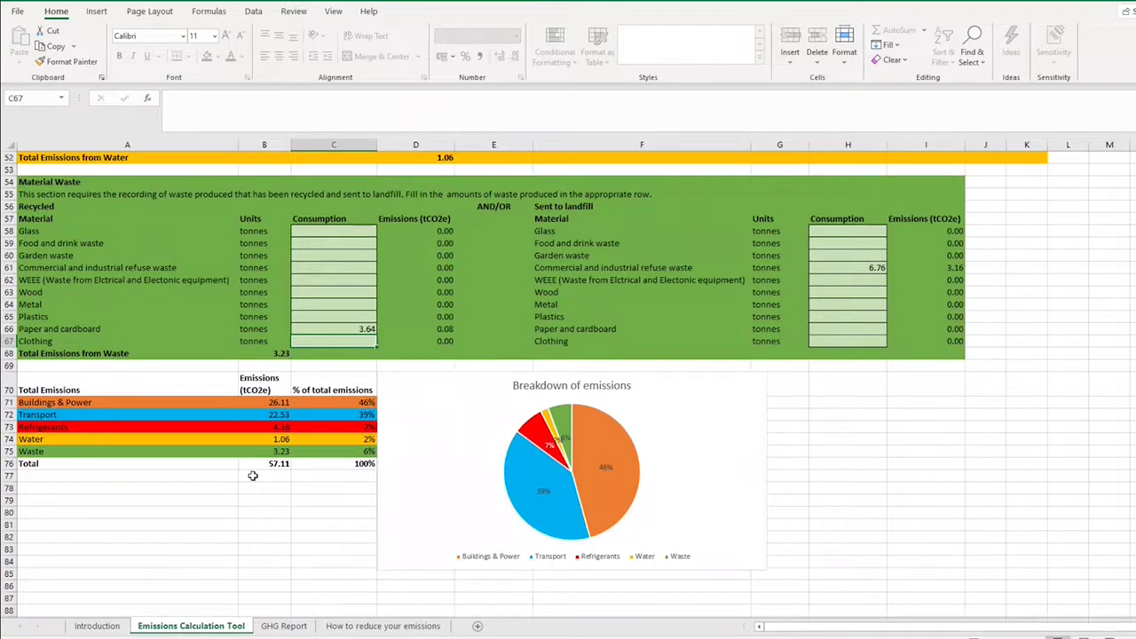
click(284, 626)
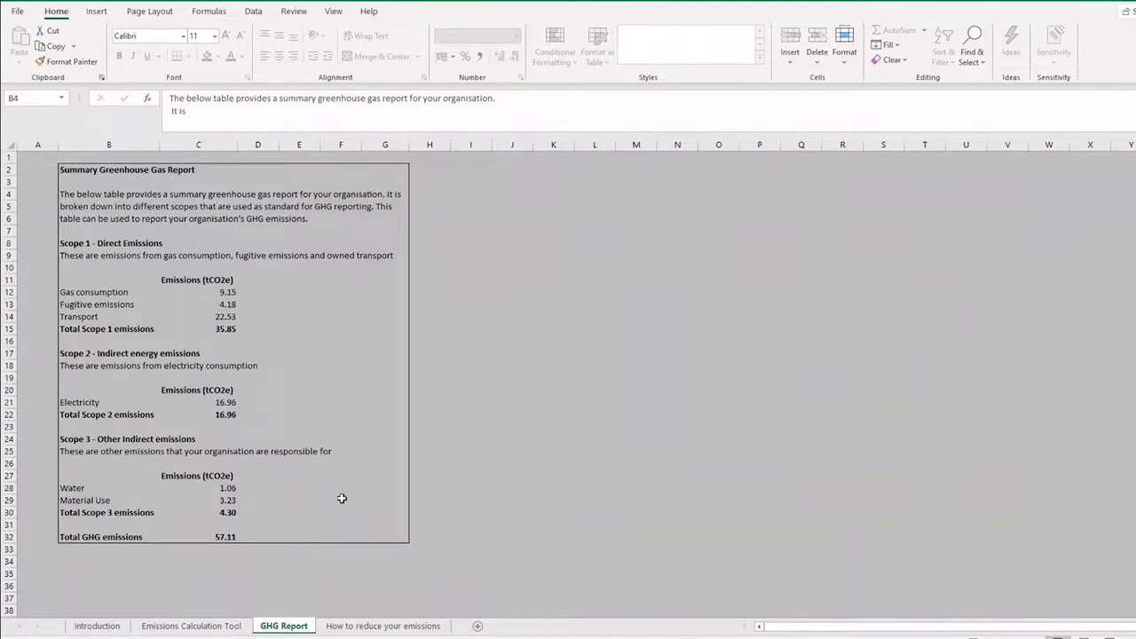
click(388, 625)
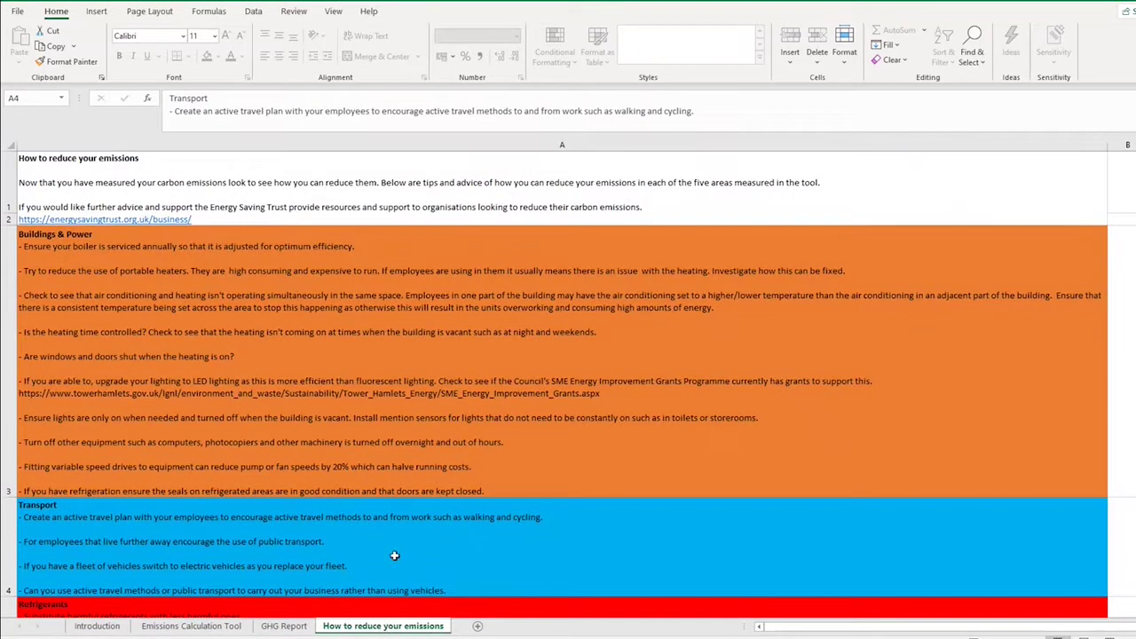